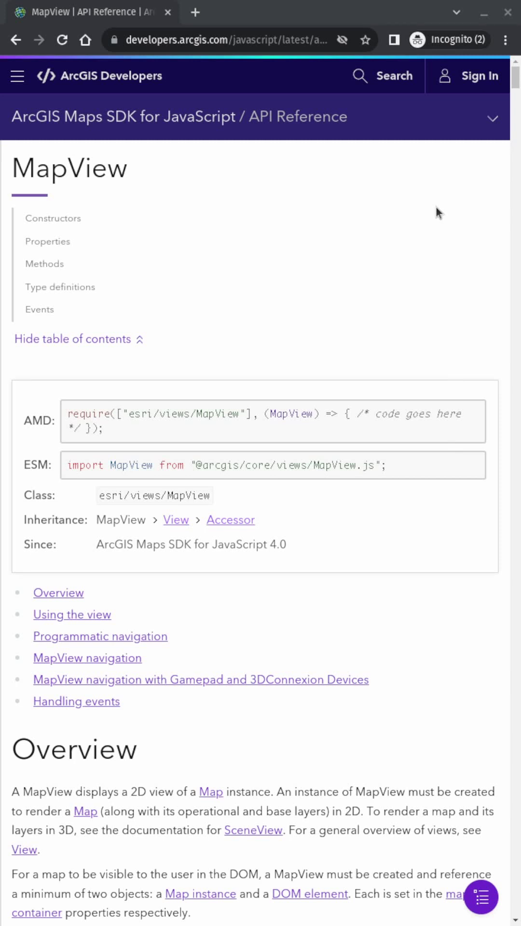
- Jump to the MapView Property Overview and highlight the breakpoints property description
{"action": "left_click", "coordinate": [41, 246]}
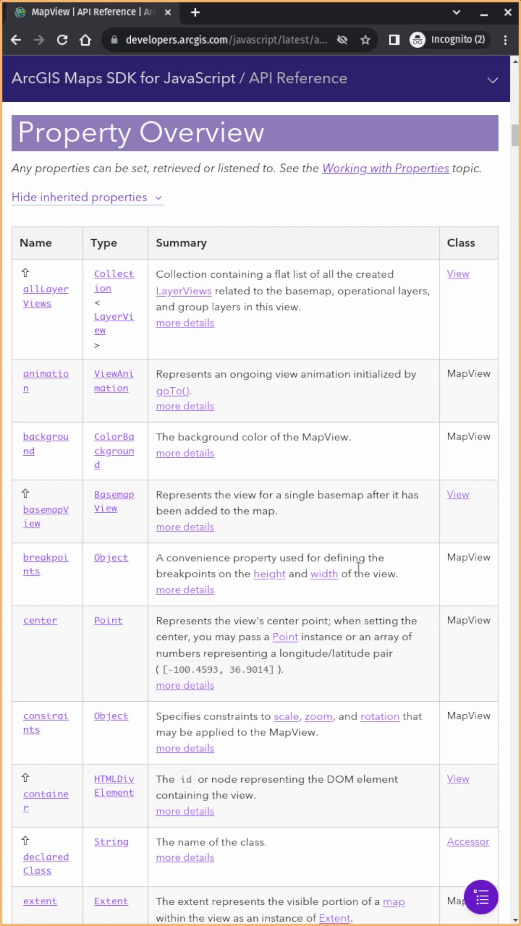
{"action": "left_click_drag", "start_coordinate": [322, 599], "coordinate": [144, 571]}
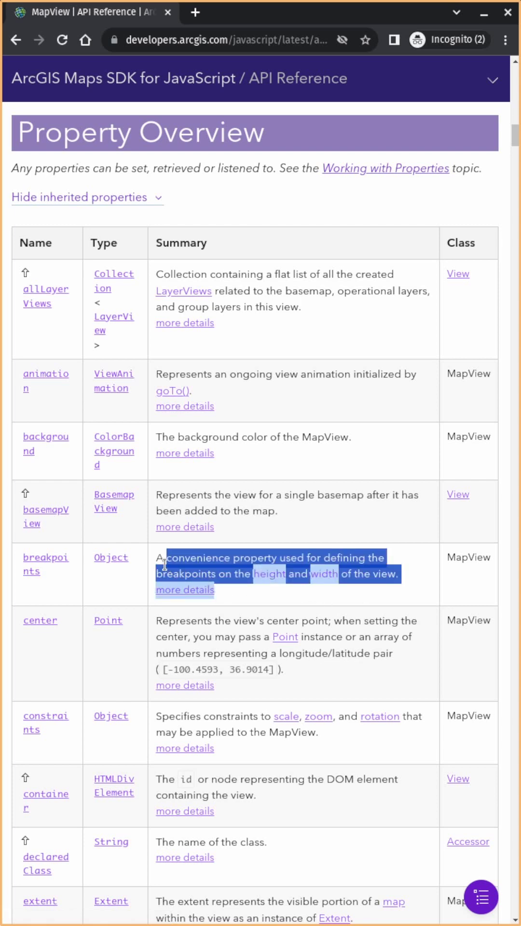
- Clear the highlighted breakpoints text to browse toward the widthBreakpoint and zoom properties
{"action": "left_click", "coordinate": [99, 590]}
{"action": "scroll", "coordinate": [31, 615], "scroll_direction": "down", "scroll_amount": 5}
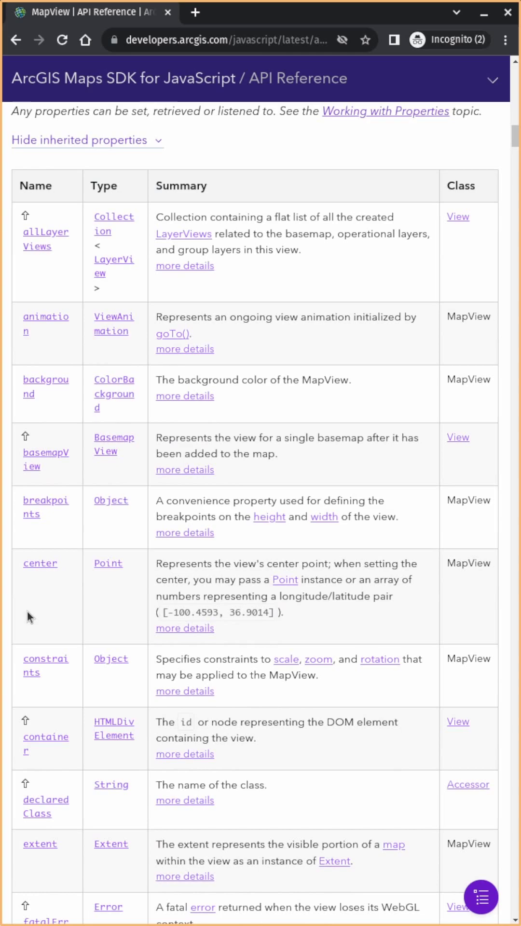
{"action": "scroll", "coordinate": [47, 614], "scroll_direction": "down", "scroll_amount": 2}
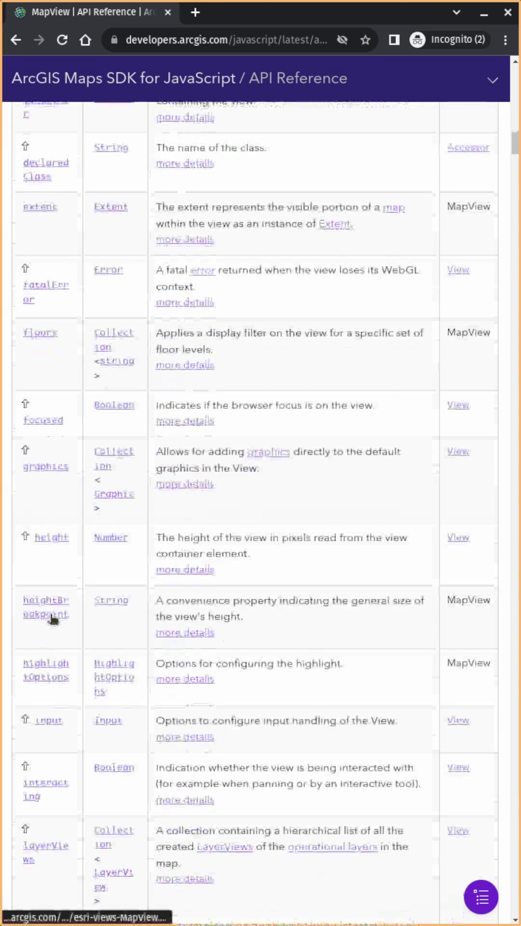
{"action": "scroll", "coordinate": [62, 615], "scroll_direction": "down", "scroll_amount": 5}
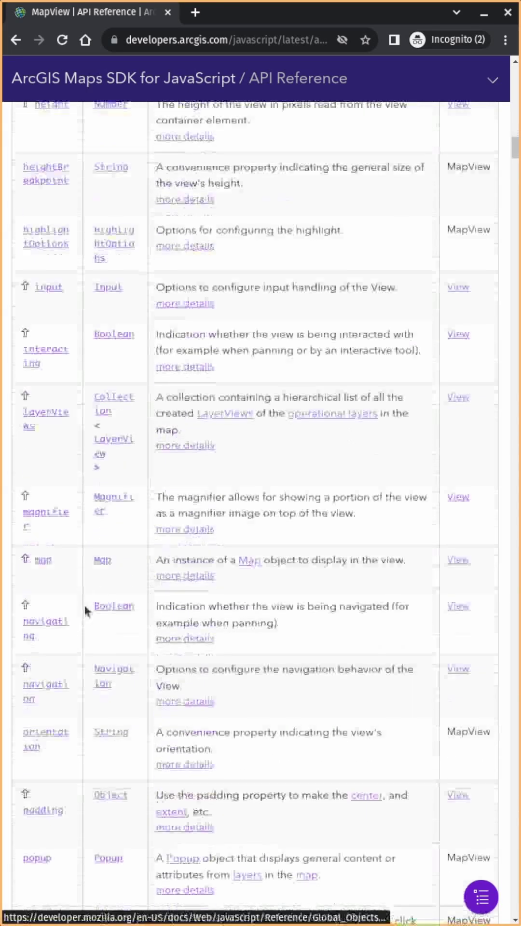
{"action": "scroll", "coordinate": [73, 617], "scroll_direction": "down", "scroll_amount": 3}
{"action": "scroll", "coordinate": [72, 617], "scroll_direction": "down", "scroll_amount": 5}
{"action": "scroll", "coordinate": [72, 578], "scroll_direction": "down", "scroll_amount": 3}
{"action": "scroll", "coordinate": [73, 666], "scroll_direction": "down", "scroll_amount": 3}
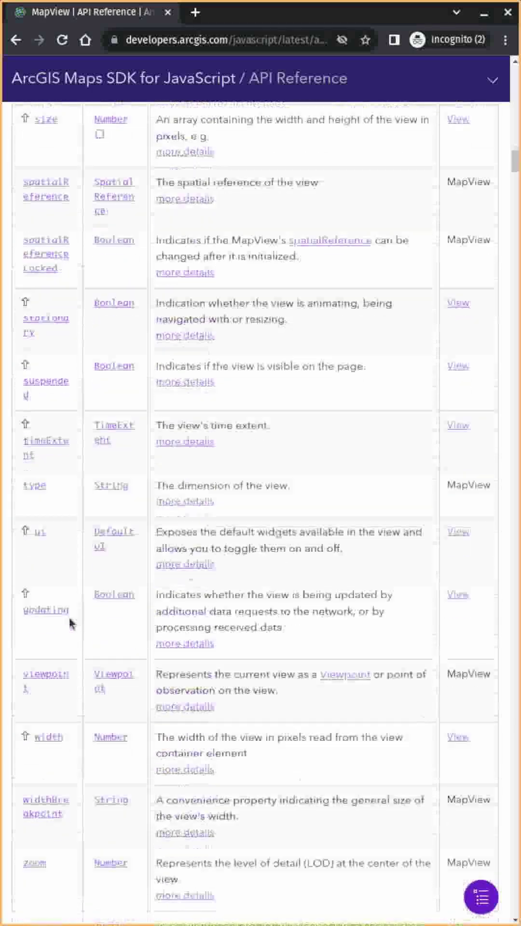
{"action": "scroll", "coordinate": [67, 624], "scroll_direction": "down", "scroll_amount": 2}
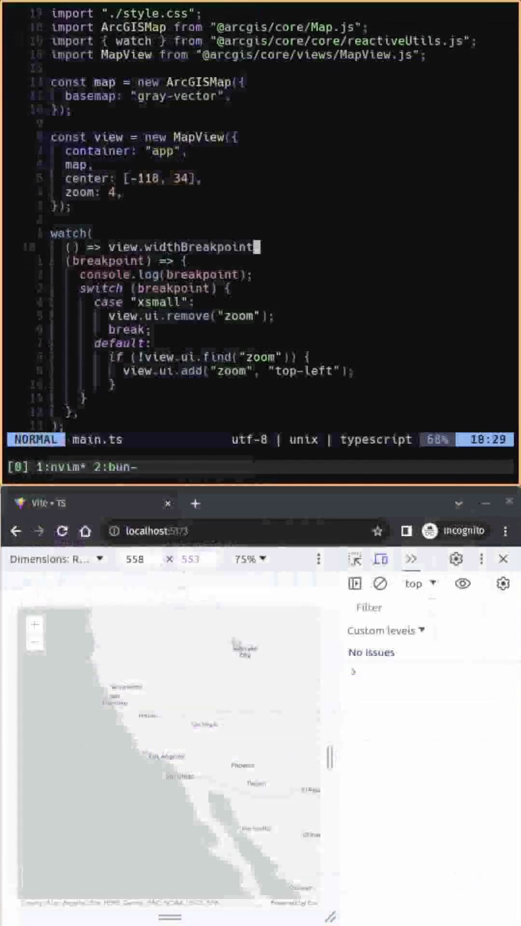
{"action": "key", "text": "k"}
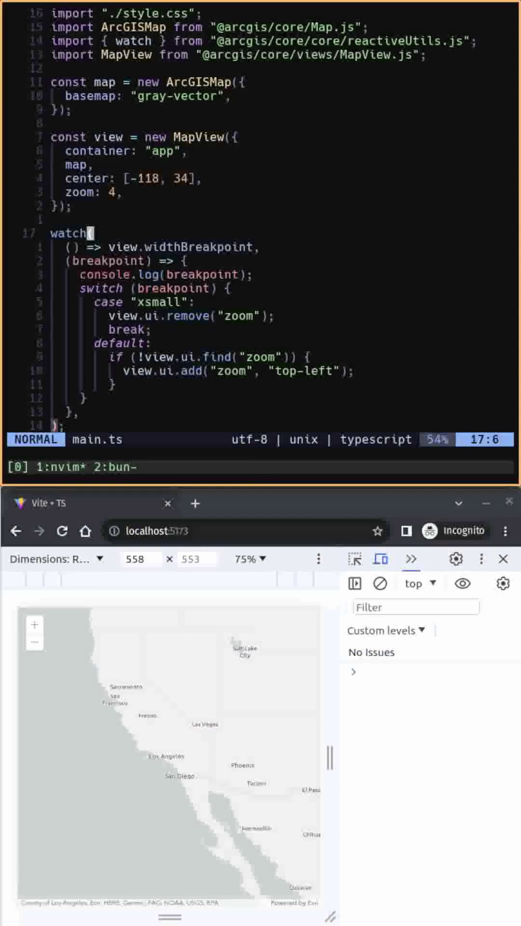
{"action": "key", "text": "j"}
{"action": "key", "text": "j"}
{"action": "key", "text": "j"}
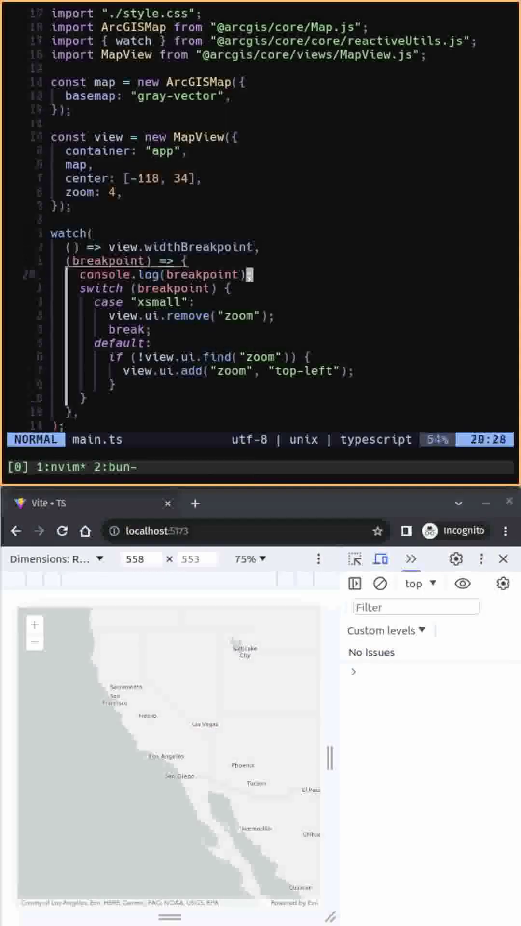
{"action": "key", "text": "j"}
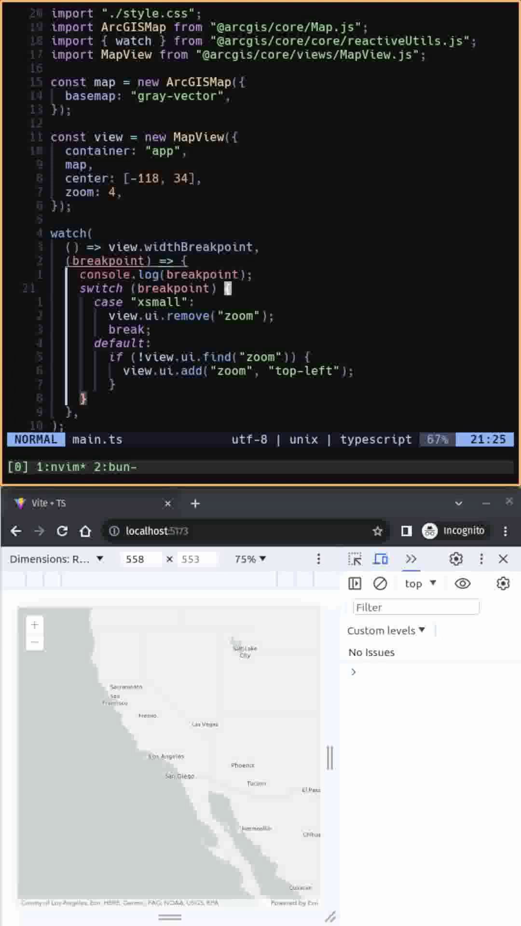
{"action": "key", "text": "j"}
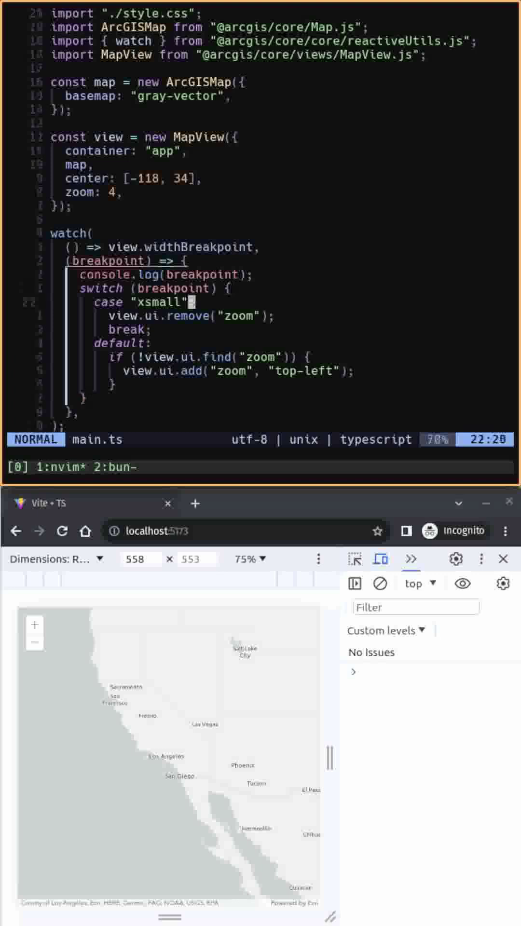
{"action": "key", "text": "j"}
{"action": "key", "text": "ctrl+v"}
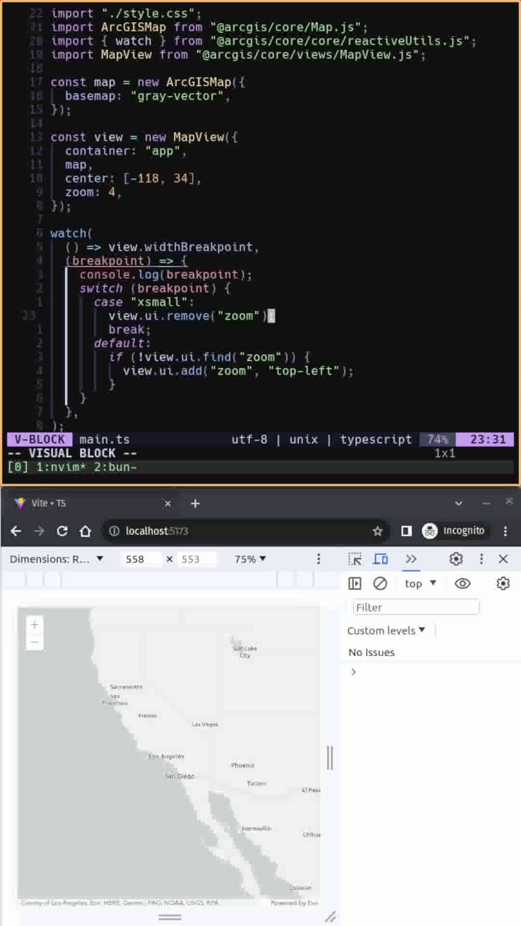
{"action": "key", "text": "Escape"}
{"action": "key", "text": "shift+v"}
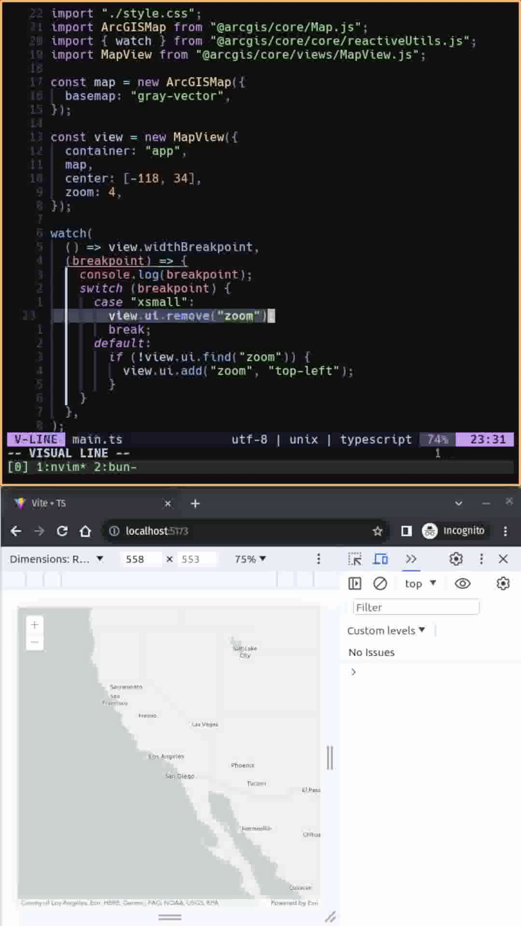
{"action": "key", "text": "Escape"}
{"action": "key", "text": "j"}
{"action": "key", "text": "j"}
{"action": "key", "text": "j"}
{"action": "key", "text": "shift+v"}
{"action": "key", "text": "j"}
{"action": "key", "text": "j"}
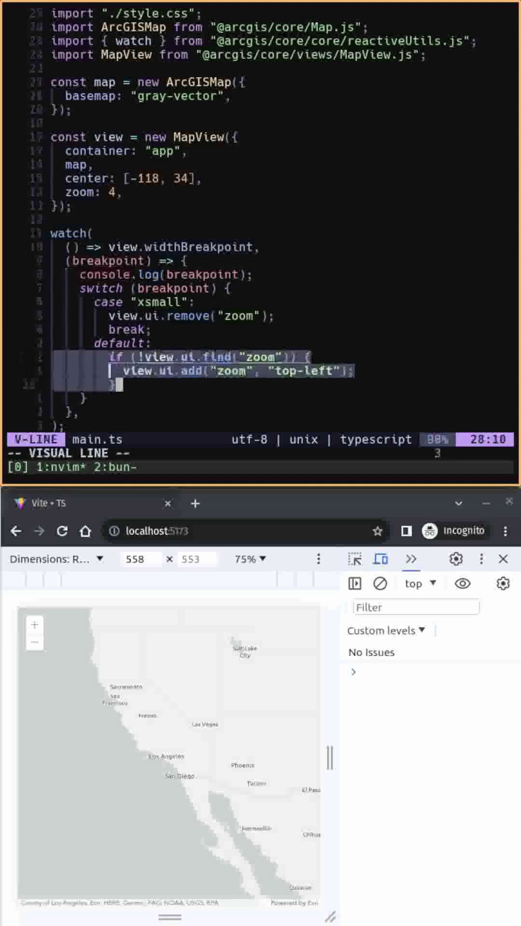
{"action": "key", "text": "Escape"}
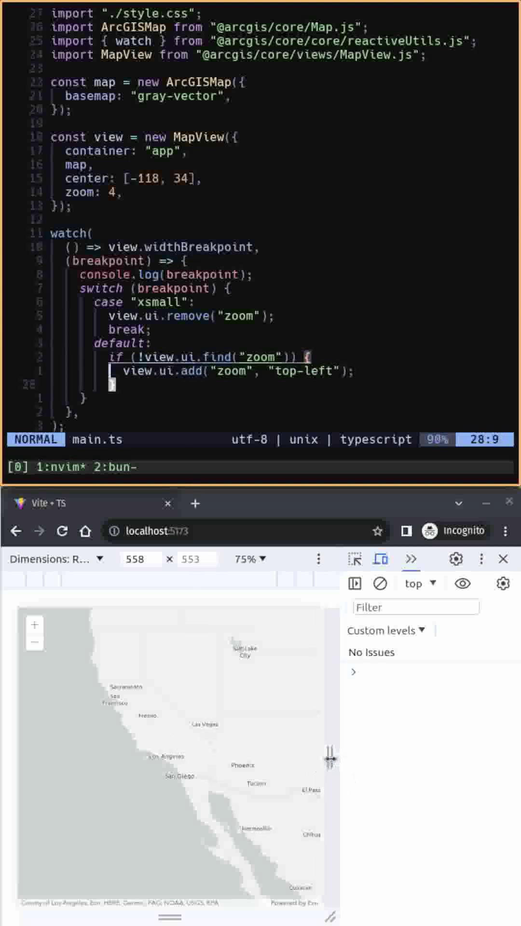
- Narrow the map viewport below the xsmall breakpoint and back, then refocus the editor
{"action": "mouse_move", "coordinate": [331, 758]}
{"action": "left_mouse_down"}
{"action": "mouse_move", "coordinate": [289, 748]}
{"action": "mouse_move", "coordinate": [329, 757]}
{"action": "left_mouse_up"}
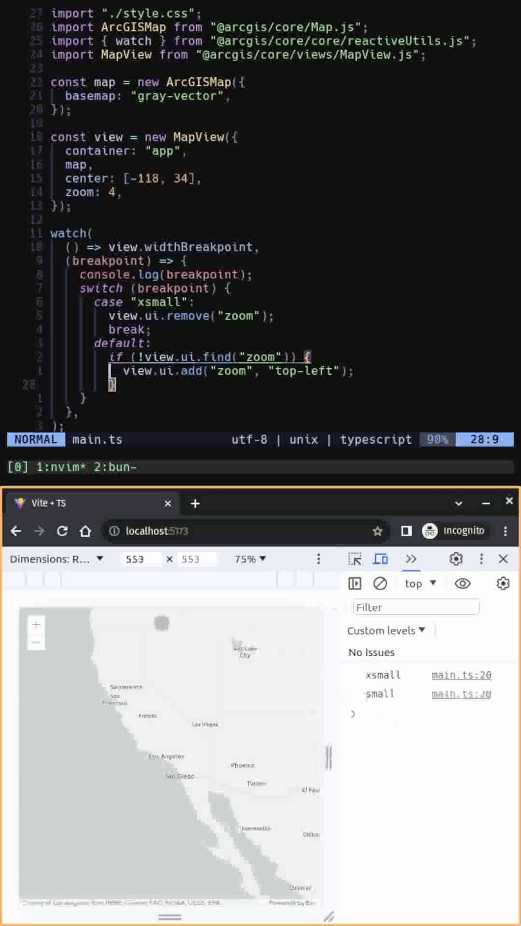
{"action": "left_click", "coordinate": [394, 281]}
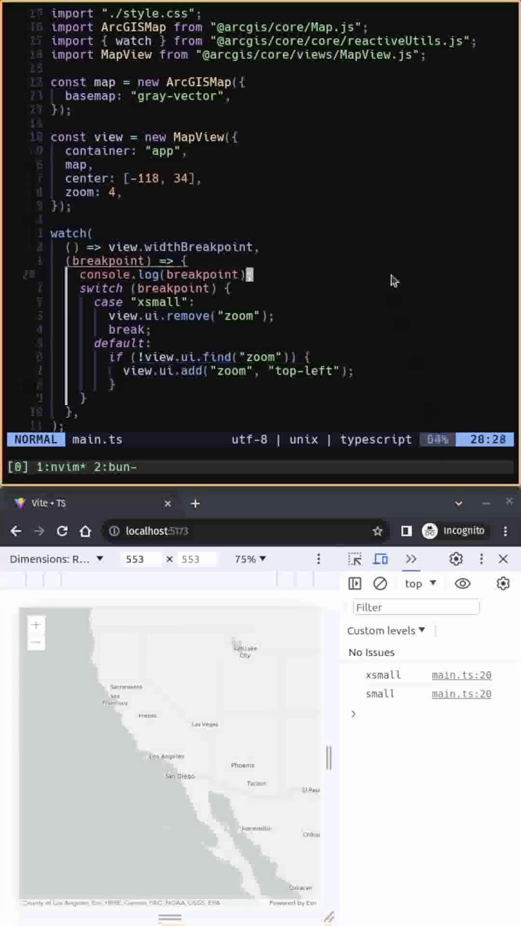